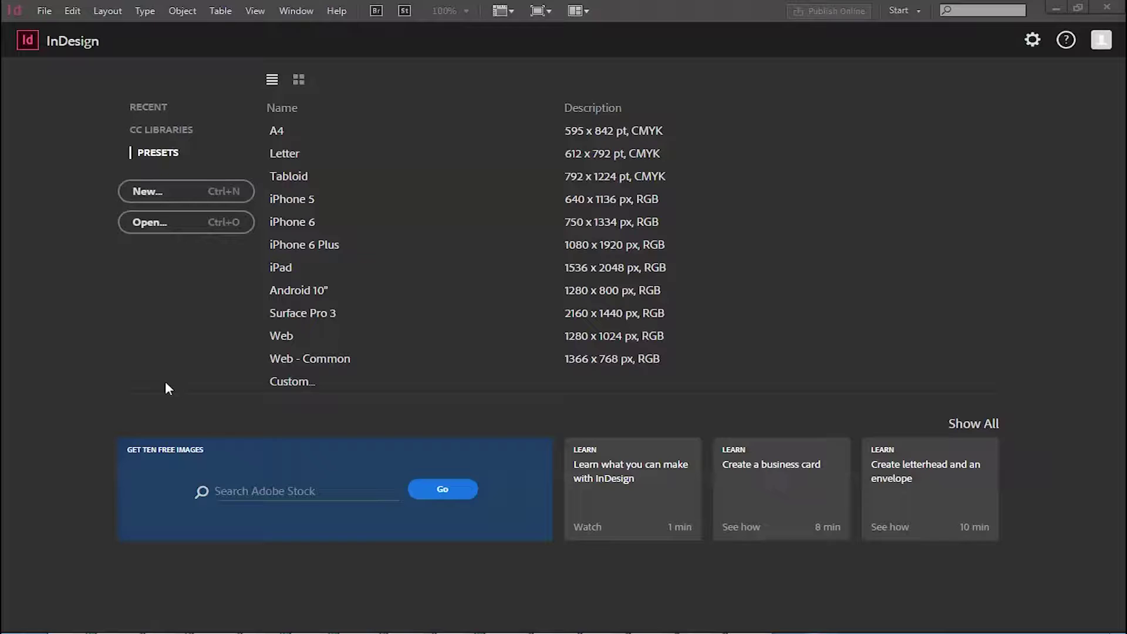
Create a new A4 document in landscape orientation, 841.89 × 595.276
click(152, 197)
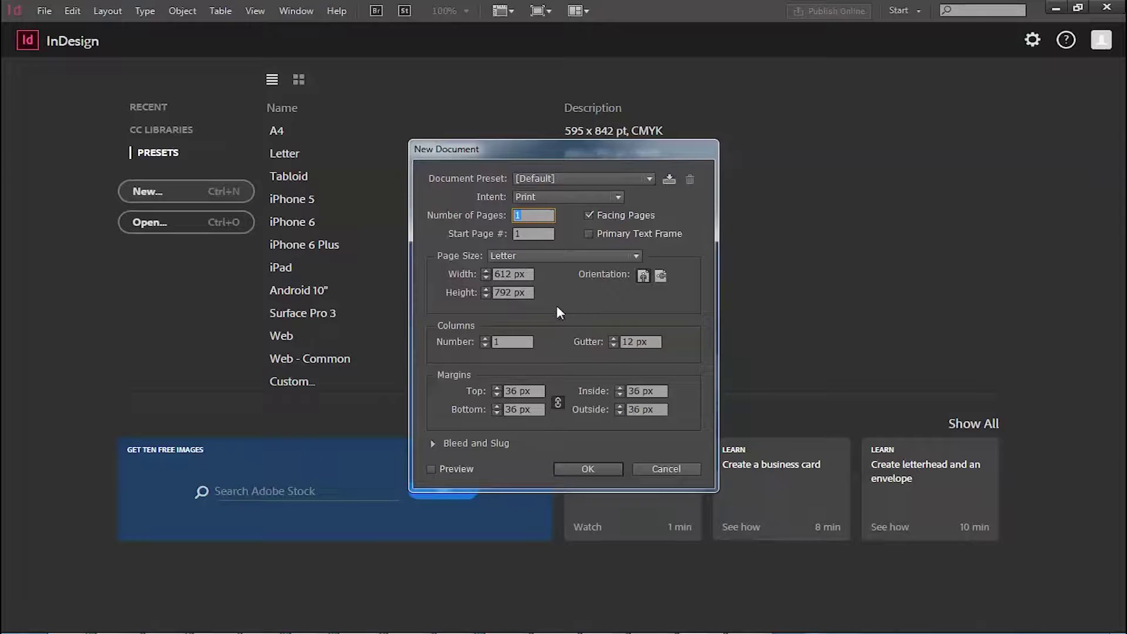
click(584, 256)
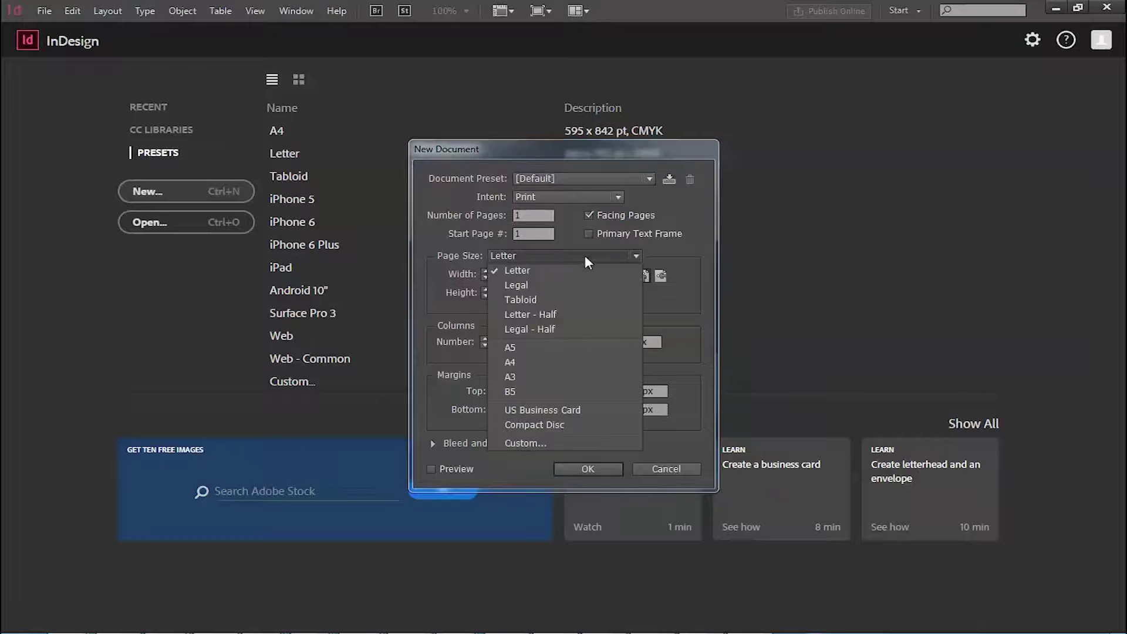
click(556, 364)
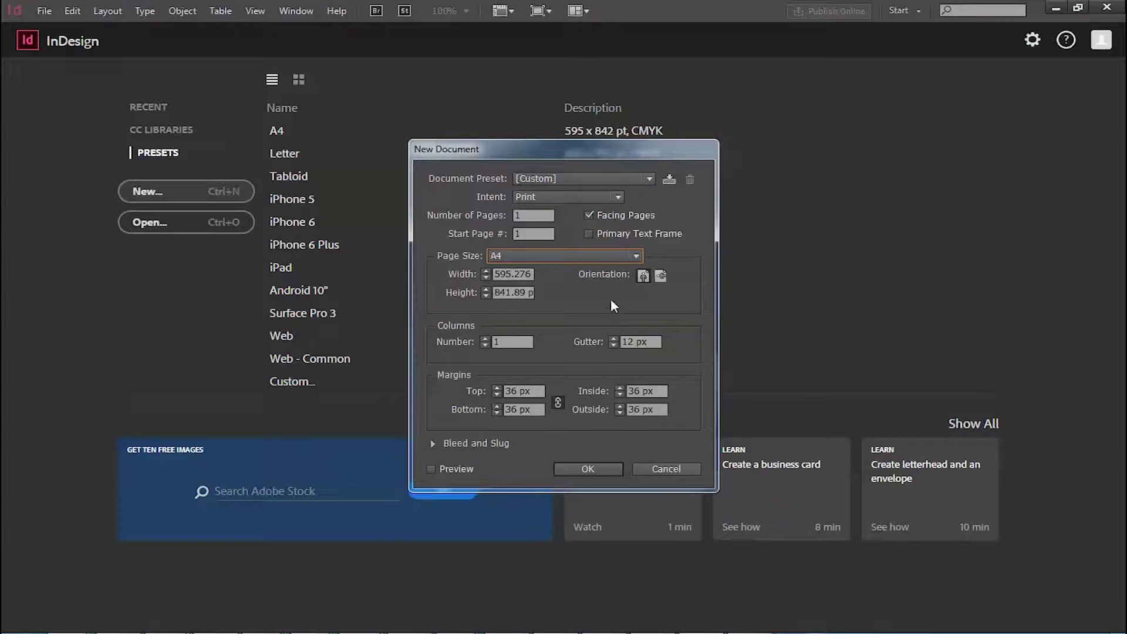
click(660, 277)
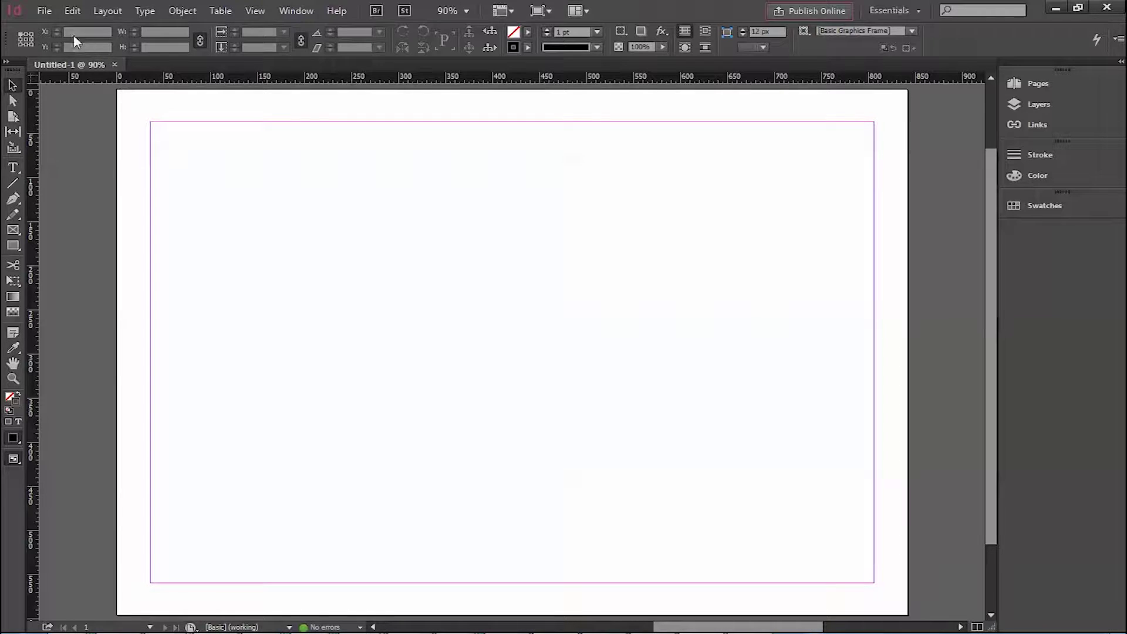
click(55, 12)
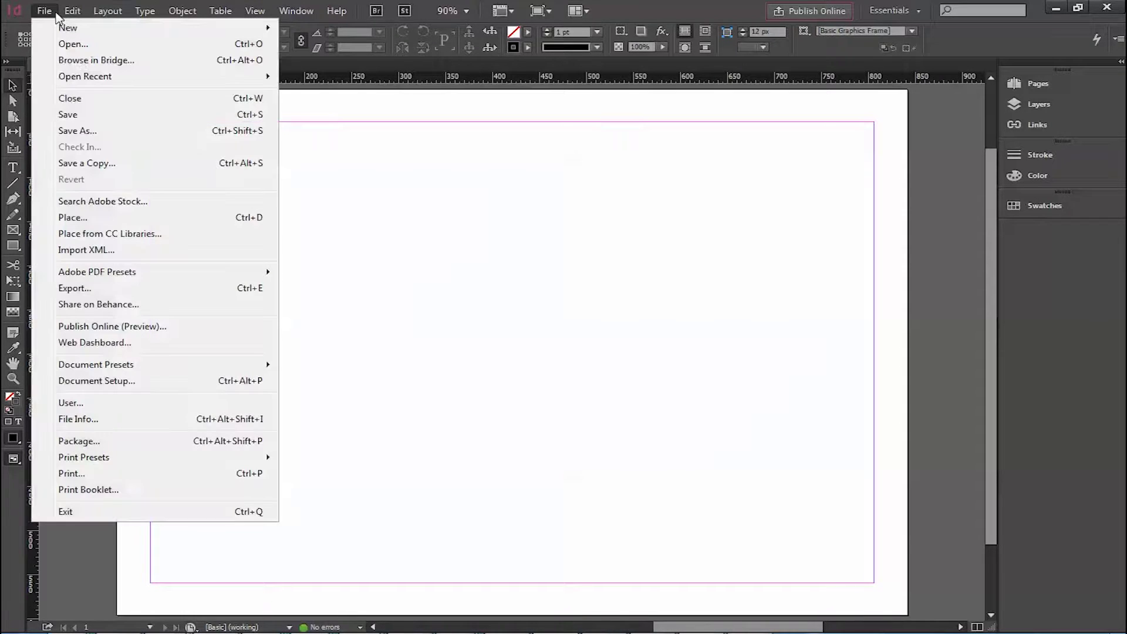
click(105, 221)
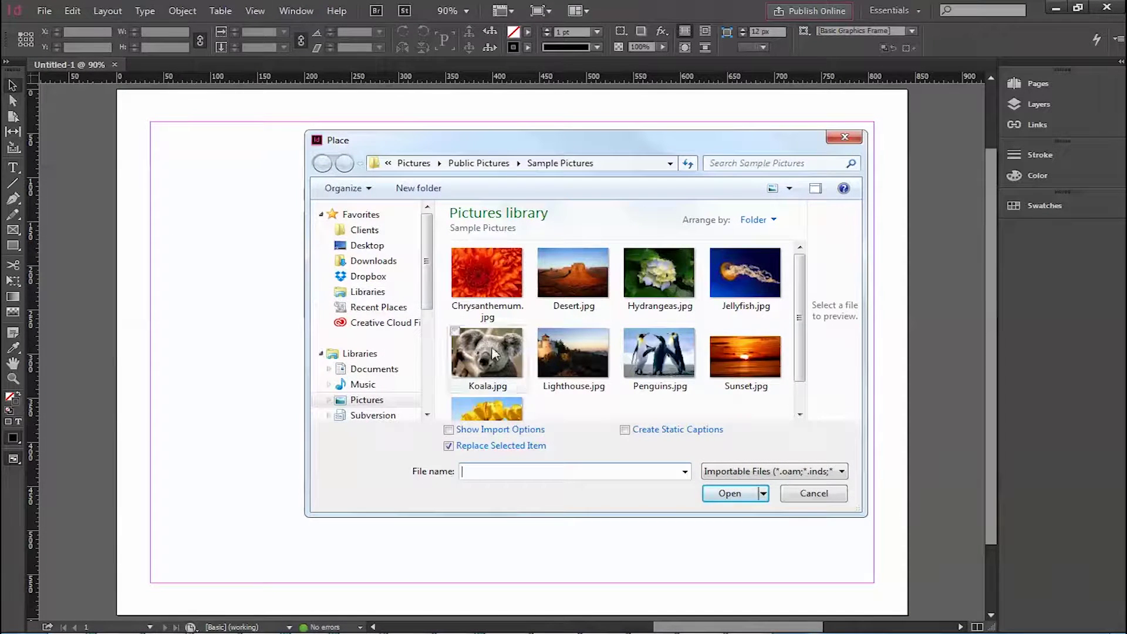
click(578, 370)
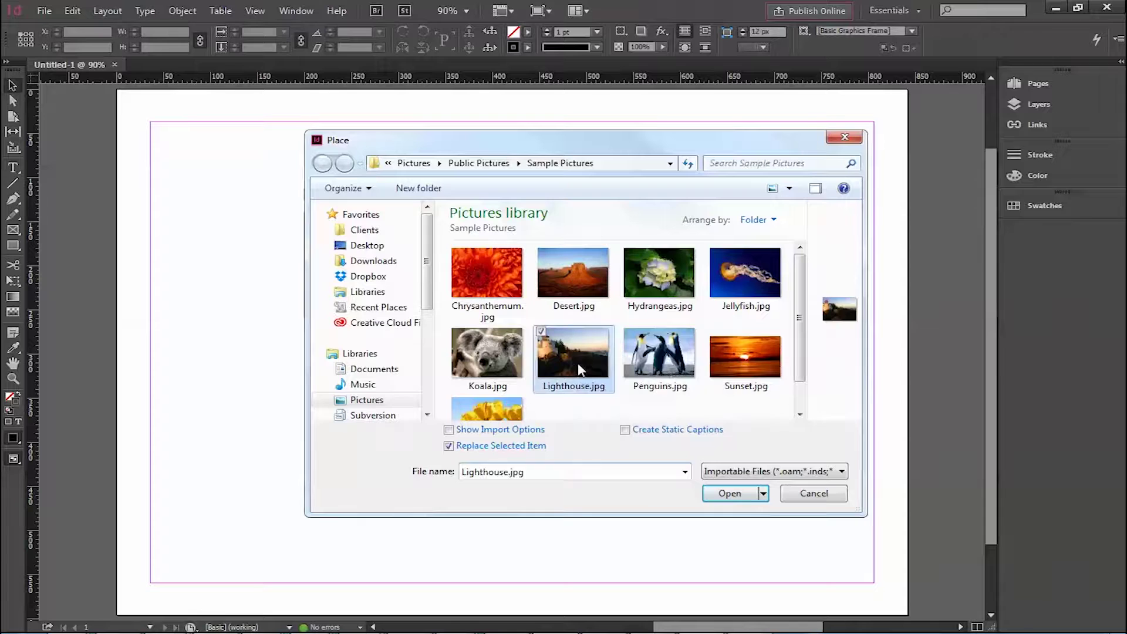
click(762, 361)
click(732, 492)
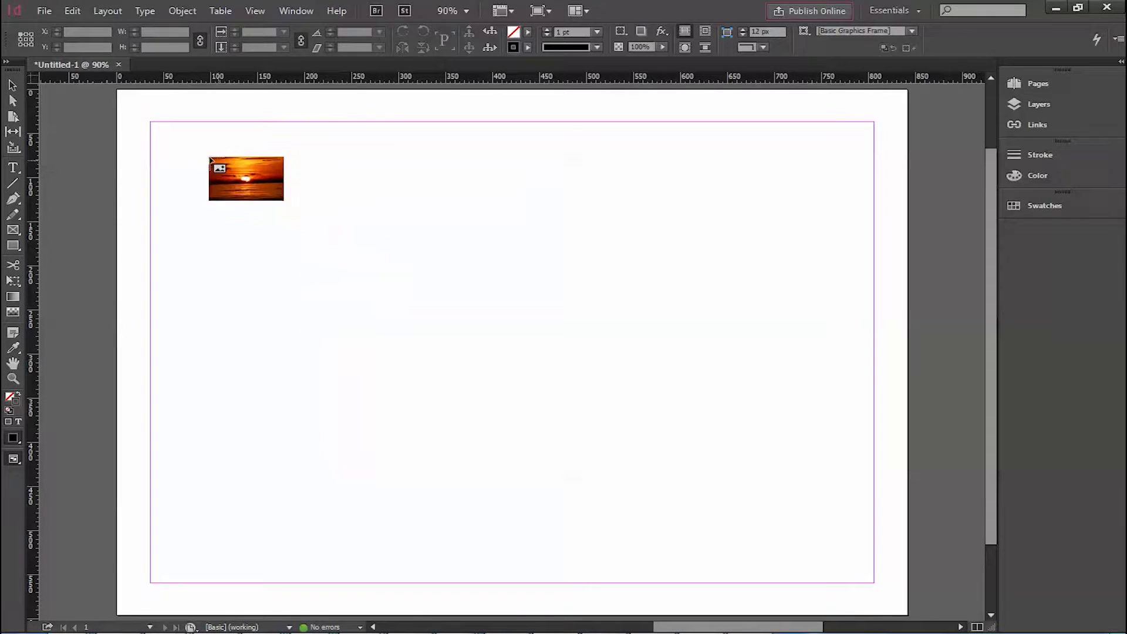
drag(173, 138, 865, 568)
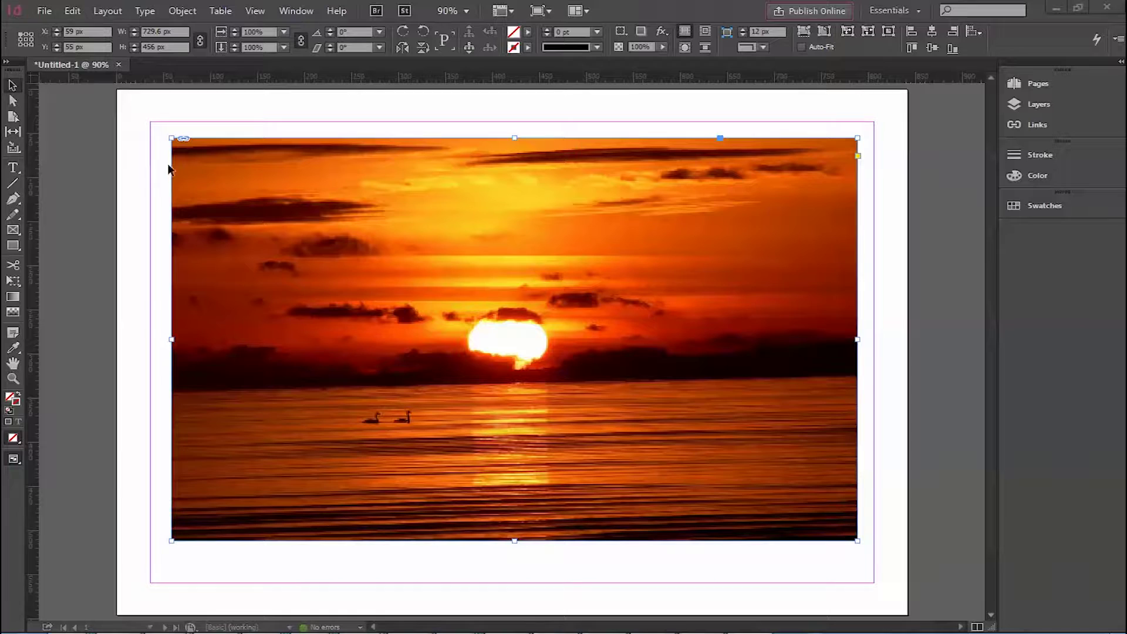
drag(632, 327, 614, 308)
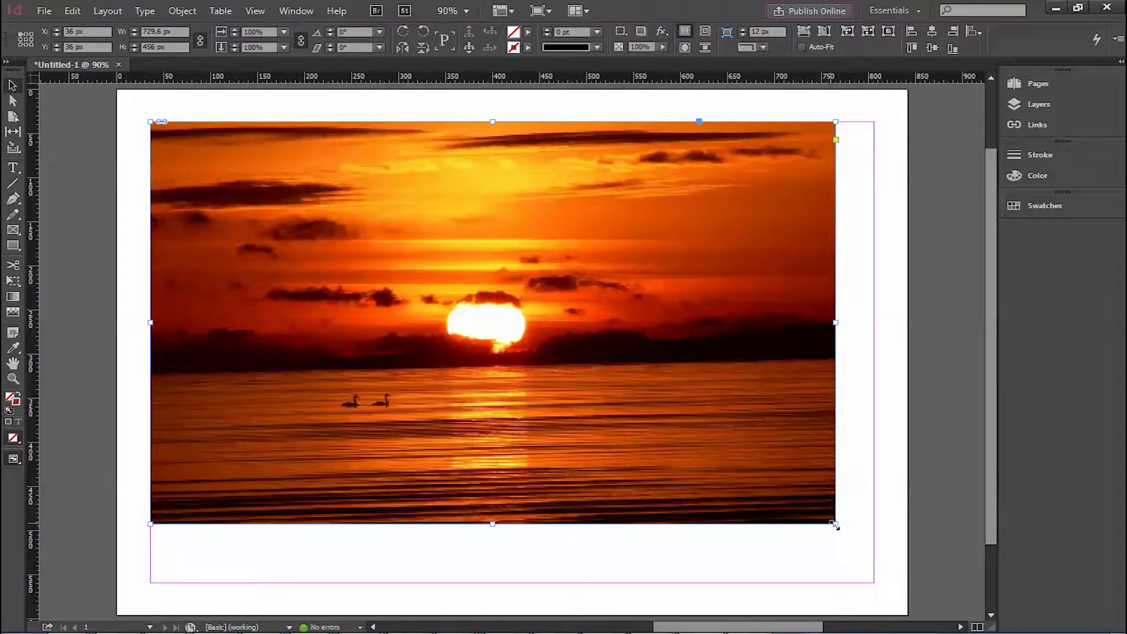
drag(835, 523, 874, 552)
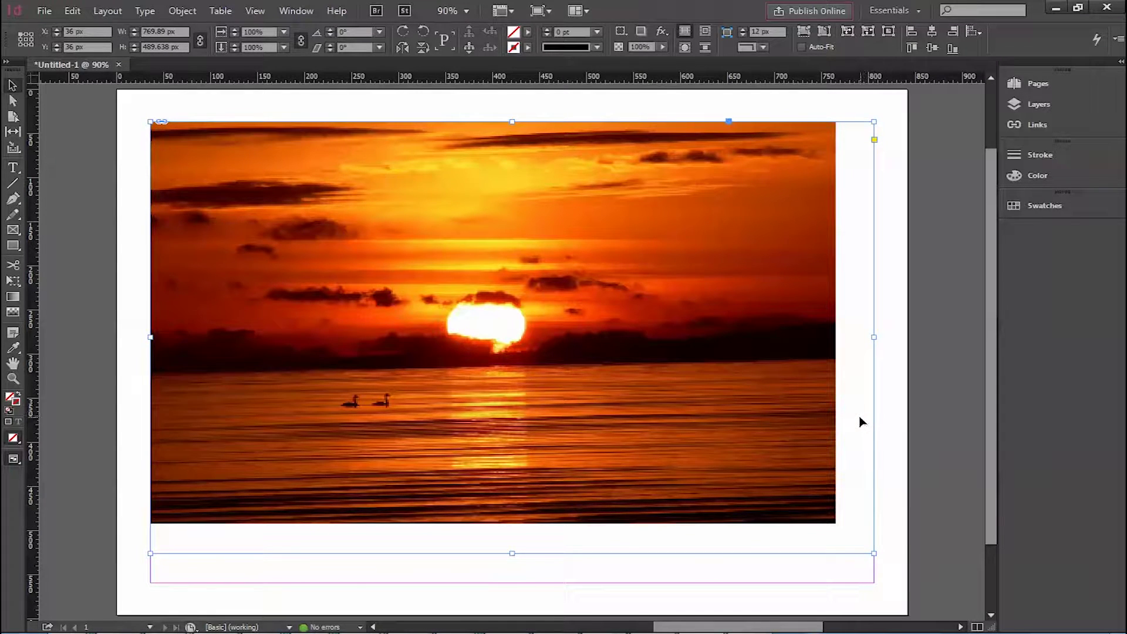
Delete the placed photo and re-place Sunset.jpg at full size near the page's top-left
key(Delete)
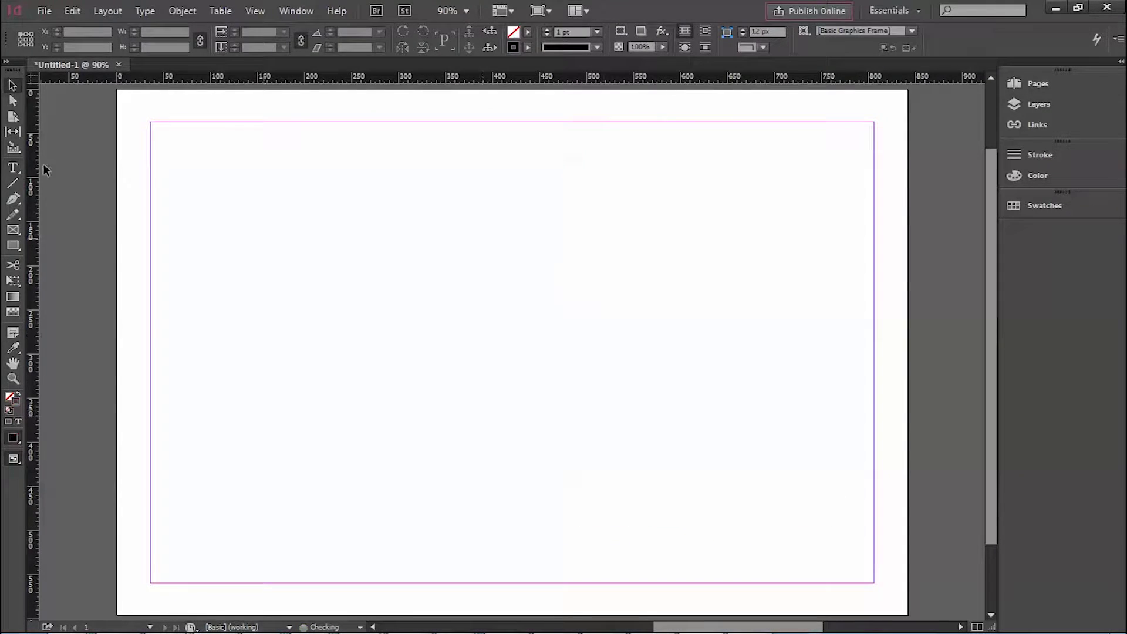
click(41, 18)
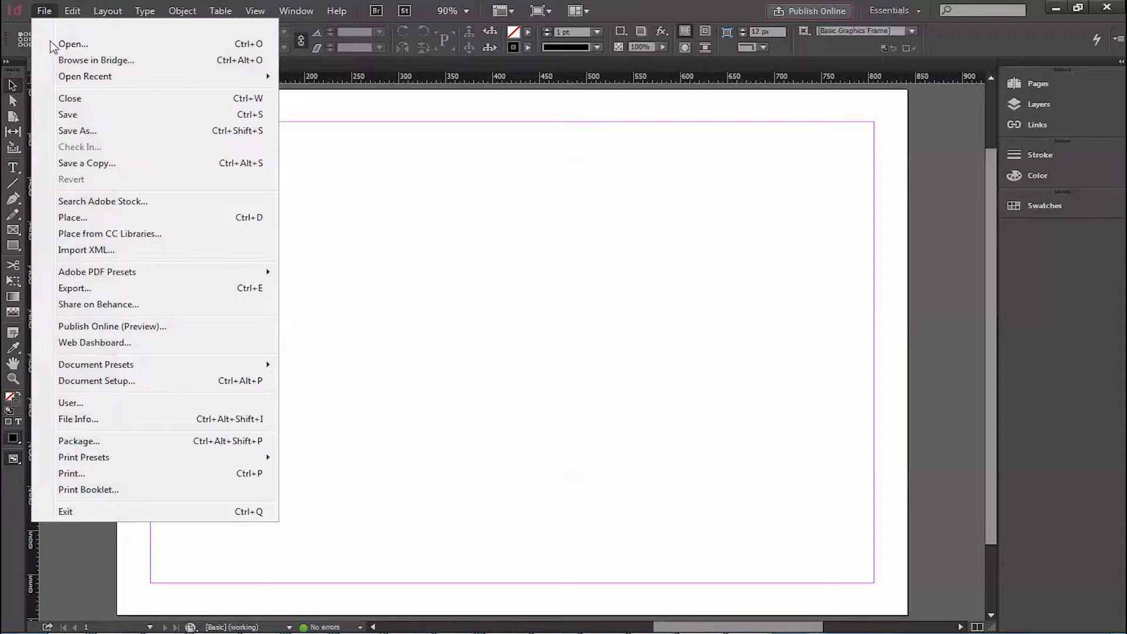
click(93, 217)
click(743, 355)
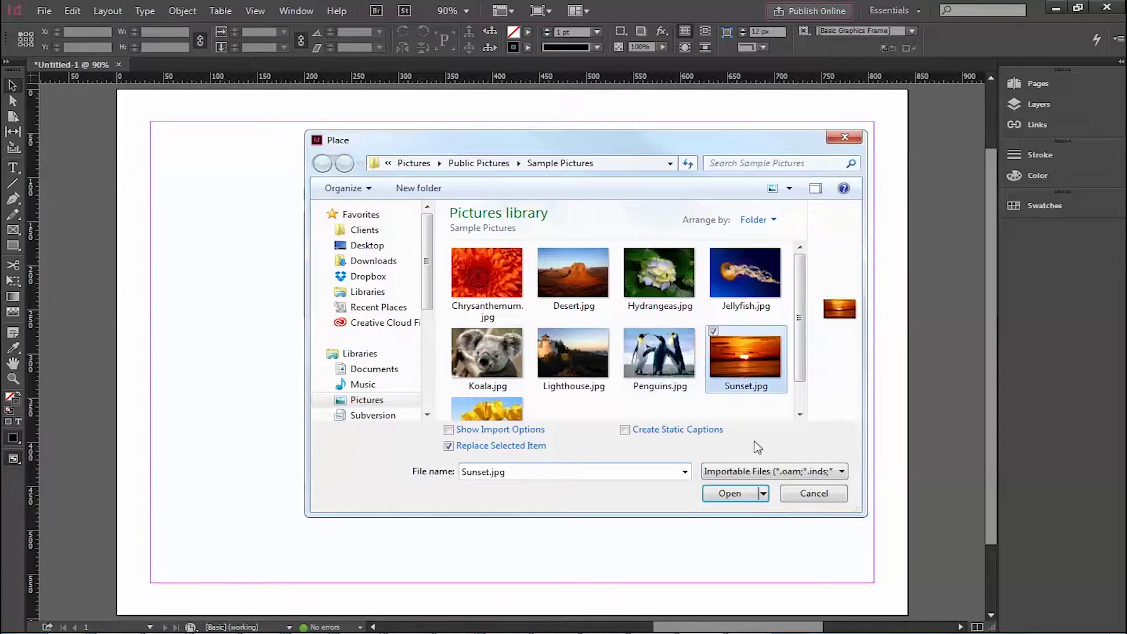
click(734, 491)
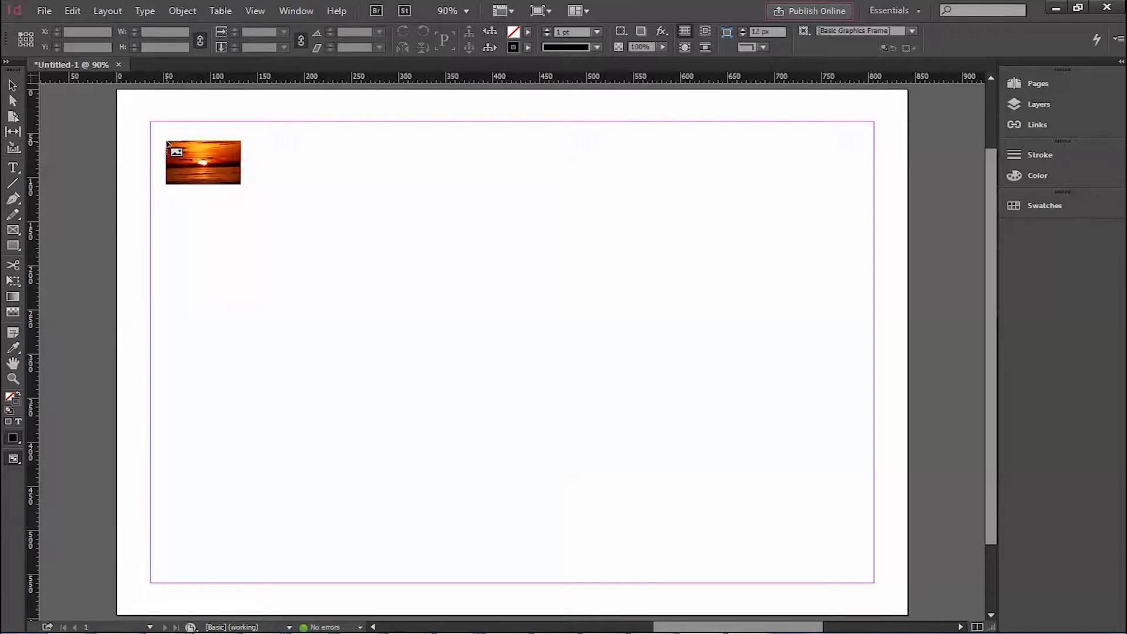
click(166, 142)
Drag the oversized sunset photo until the sun sits near the page centre
drag(787, 403, 566, 284)
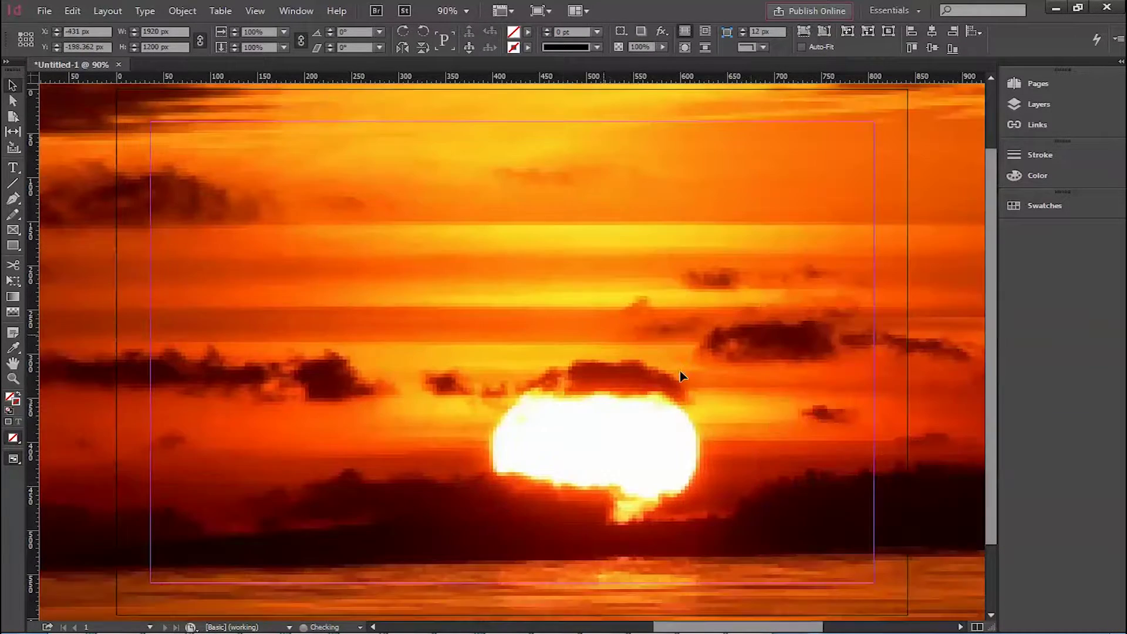
drag(679, 371, 519, 317)
mouse_move(841, 394)
mouse_down()
mouse_move(691, 328)
mouse_move(485, 204)
mouse_move(632, 339)
mouse_up()
drag(495, 342, 767, 352)
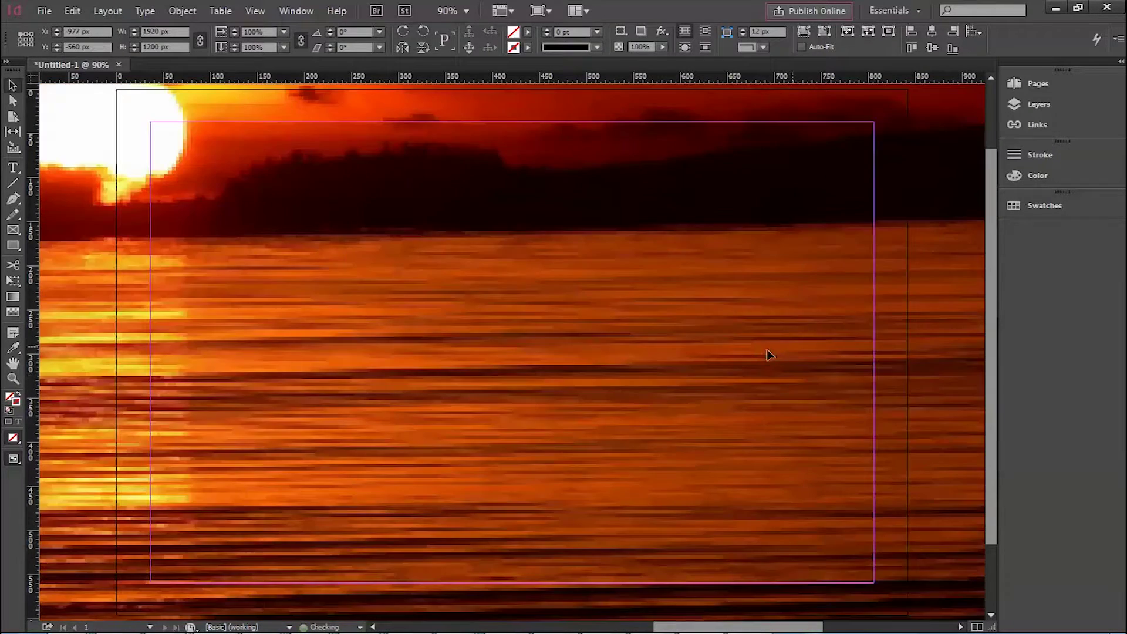
drag(643, 409, 813, 409)
drag(536, 341, 671, 478)
drag(504, 418, 650, 457)
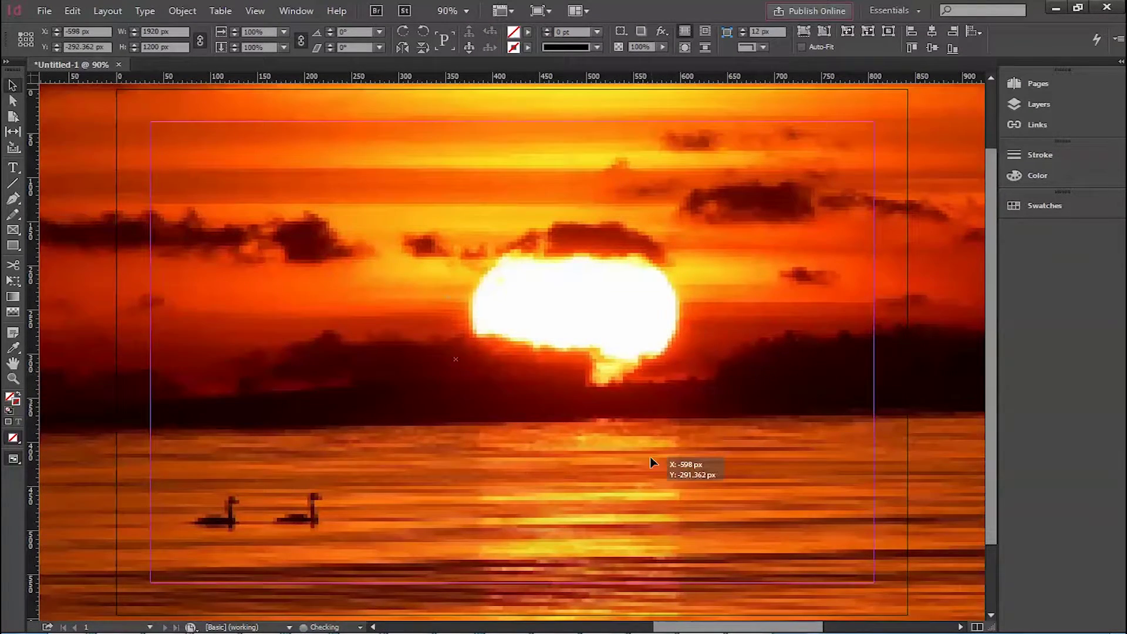
drag(645, 378, 655, 453)
mouse_move(732, 325)
mouse_down()
mouse_move(744, 391)
mouse_move(734, 331)
mouse_up()
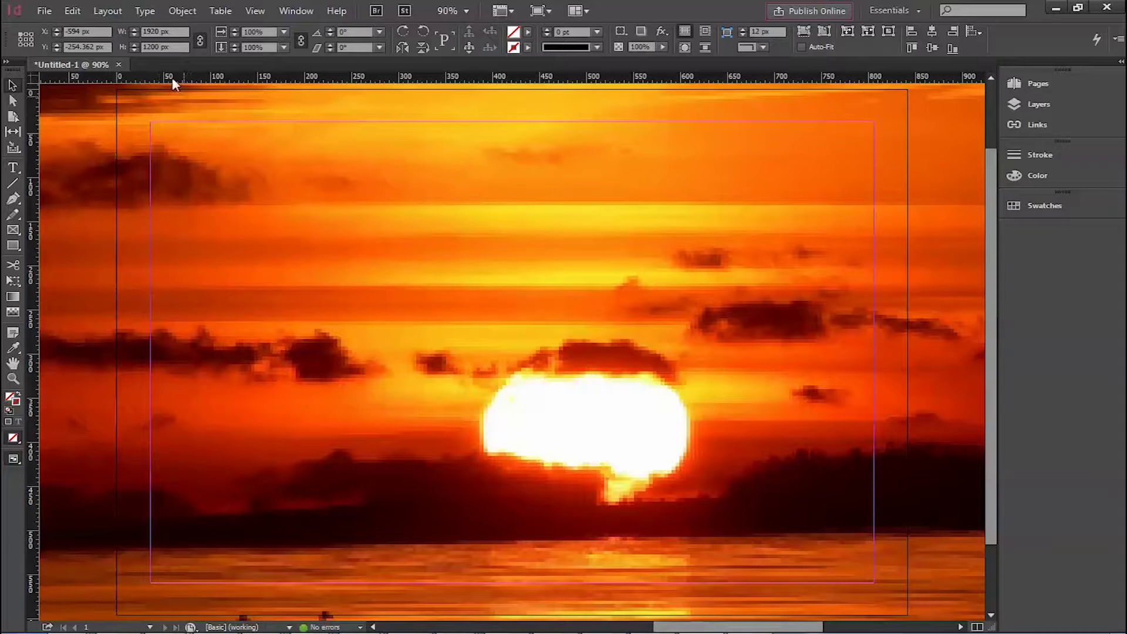
With proportions linked, scale the sunset photo to 50% and move it onto the page
click(200, 41)
click(199, 41)
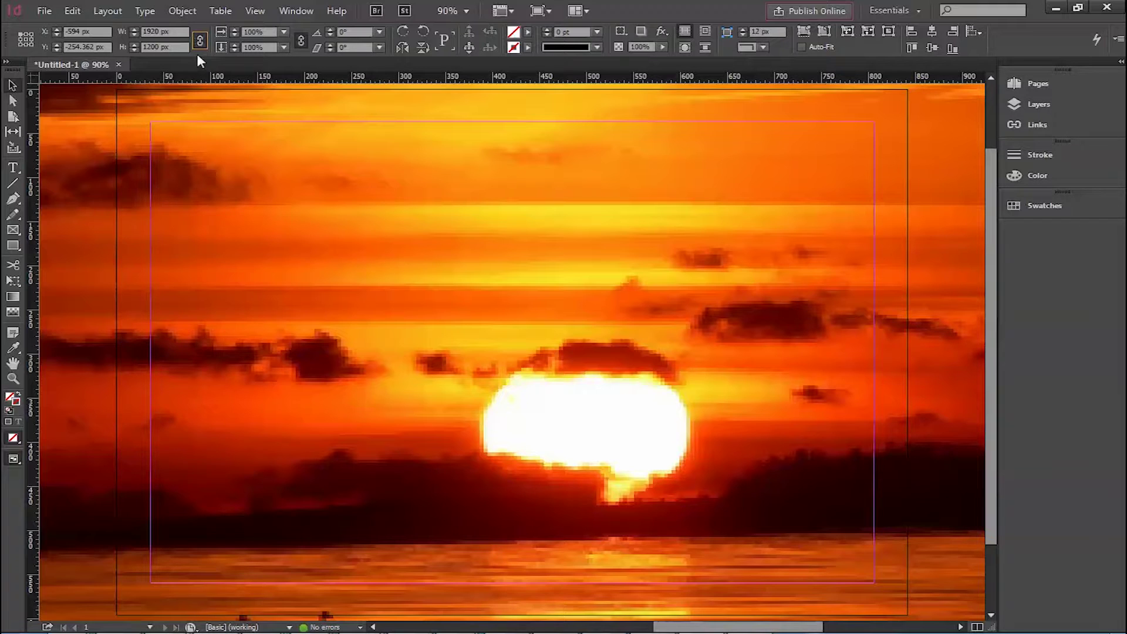
triple_click(268, 33)
text(50)
key(Return)
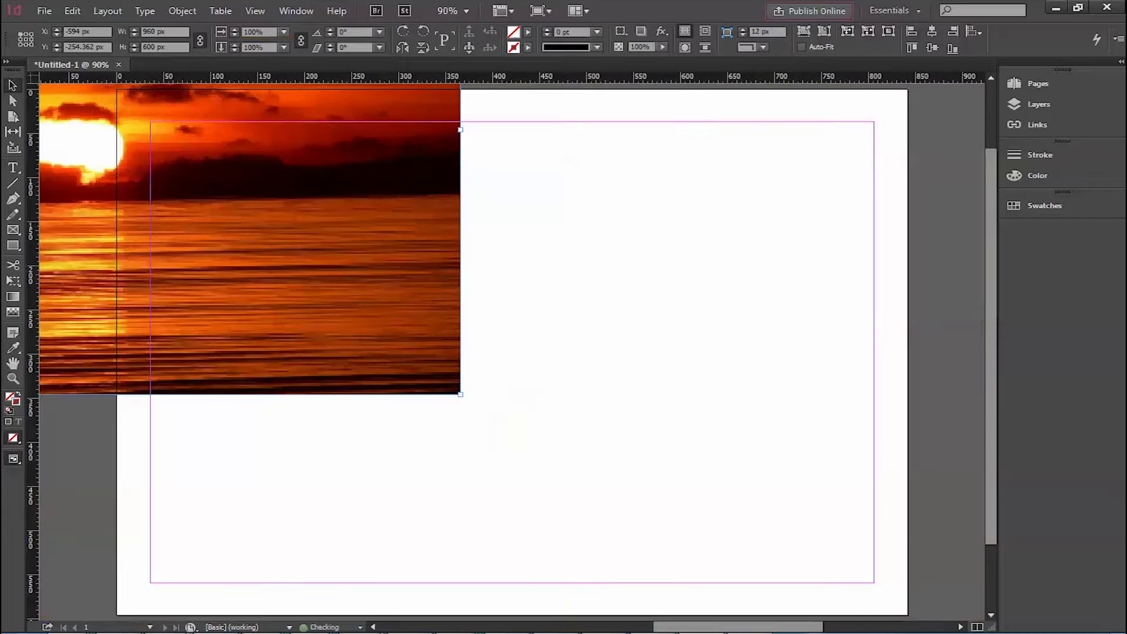
drag(623, 414, 610, 355)
Scale the photo another 50% to 480 × 300 px, centre it, and fit the frame to the image
click(270, 33)
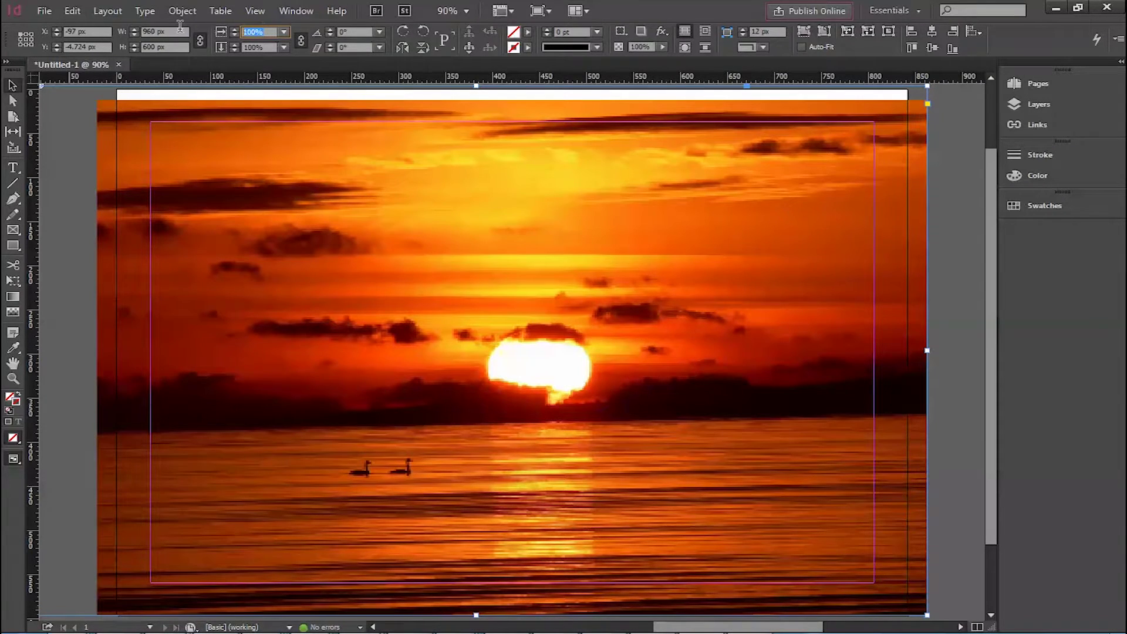
text(50)
key(Return)
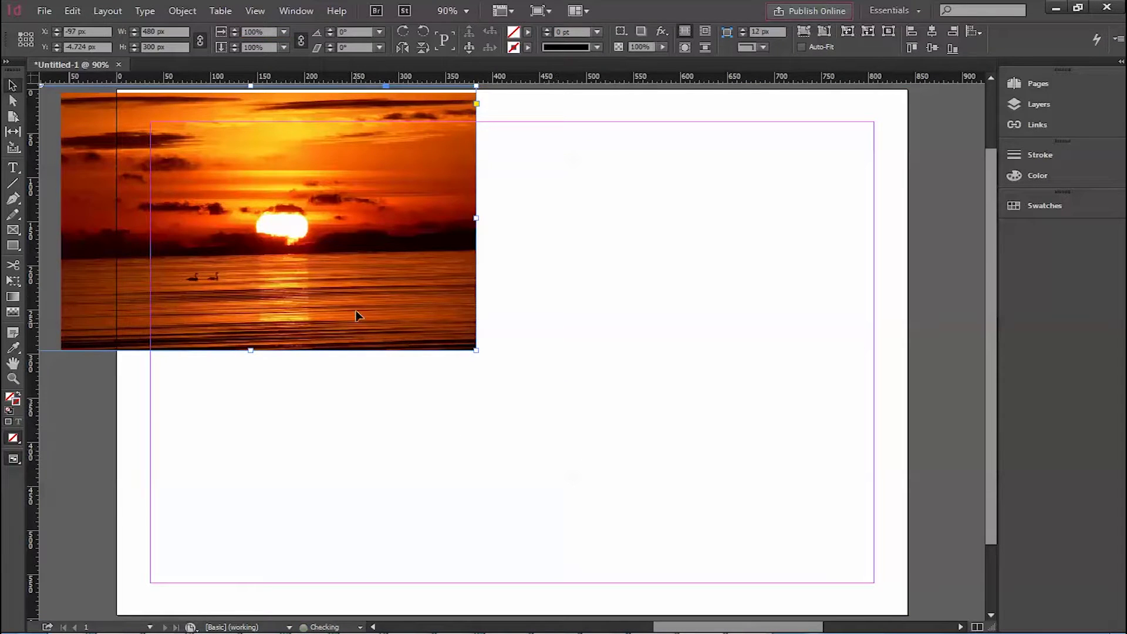
drag(358, 315, 579, 365)
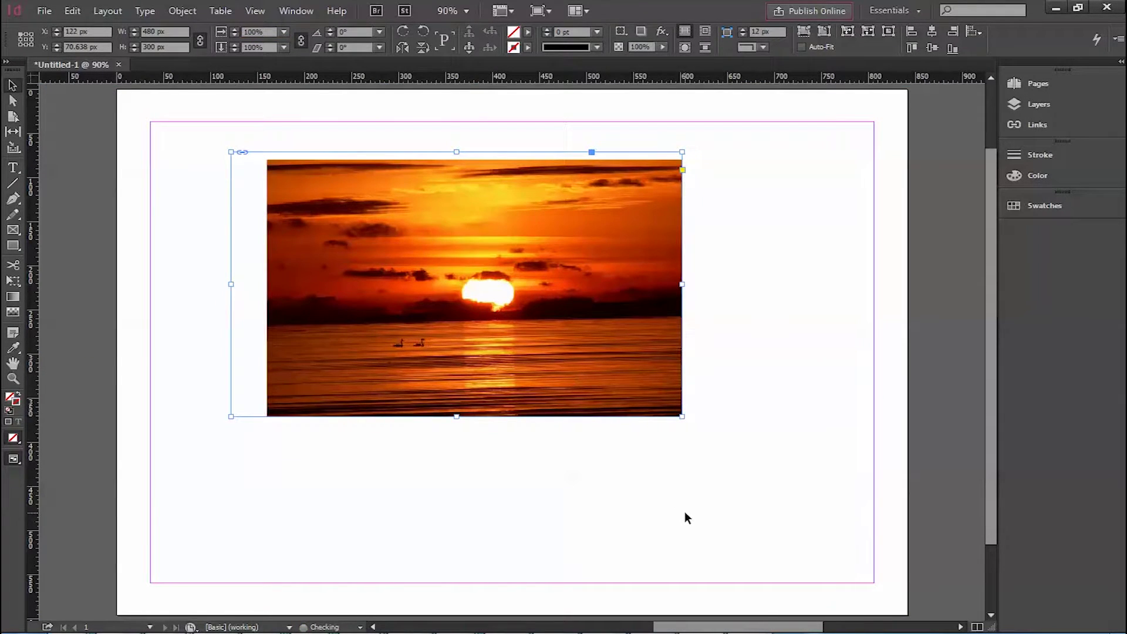
key(ctrl+alt+c)
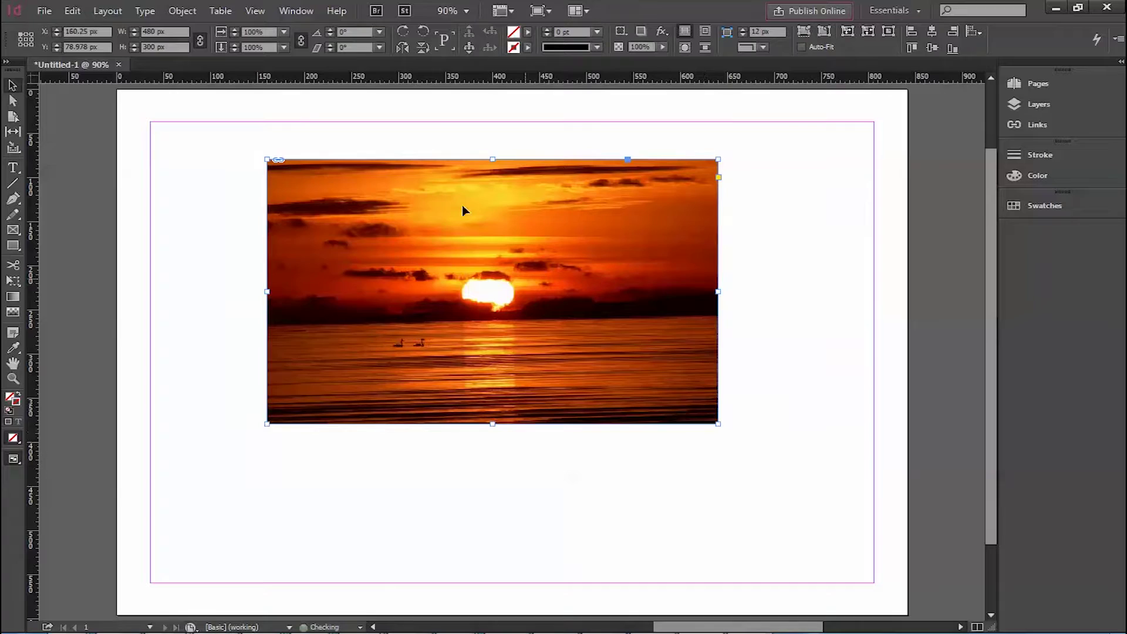
Scale the sunset photo to 120% (576 × 360 px) and align it to the top-left margin corner
click(264, 32)
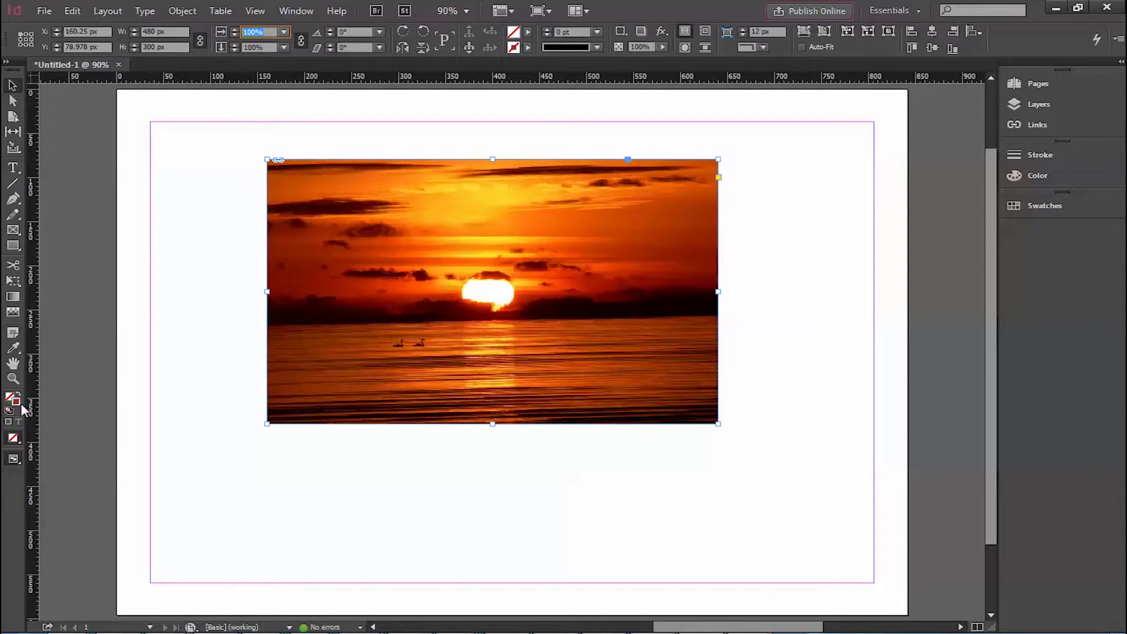
drag(584, 302, 556, 289)
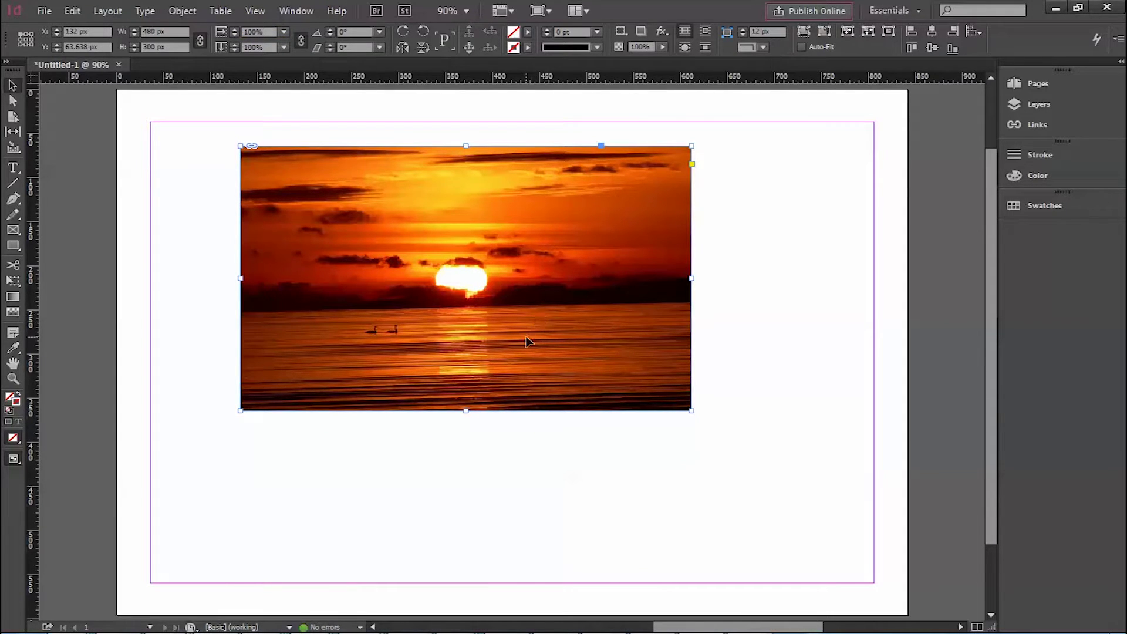
click(257, 32)
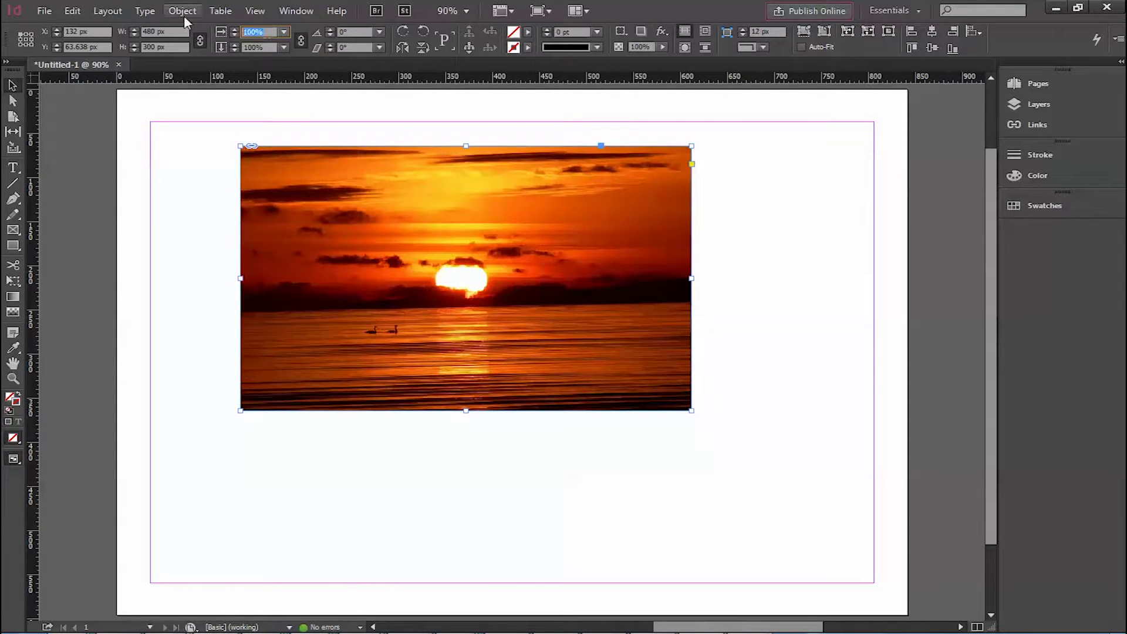
text(120)
key(Return)
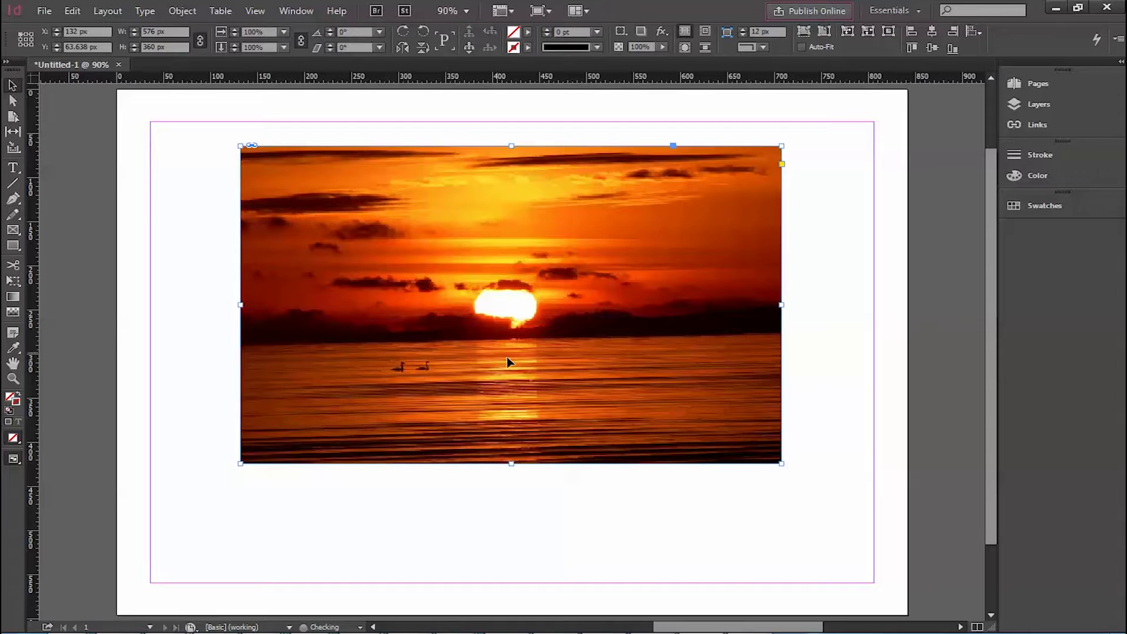
drag(608, 376, 530, 354)
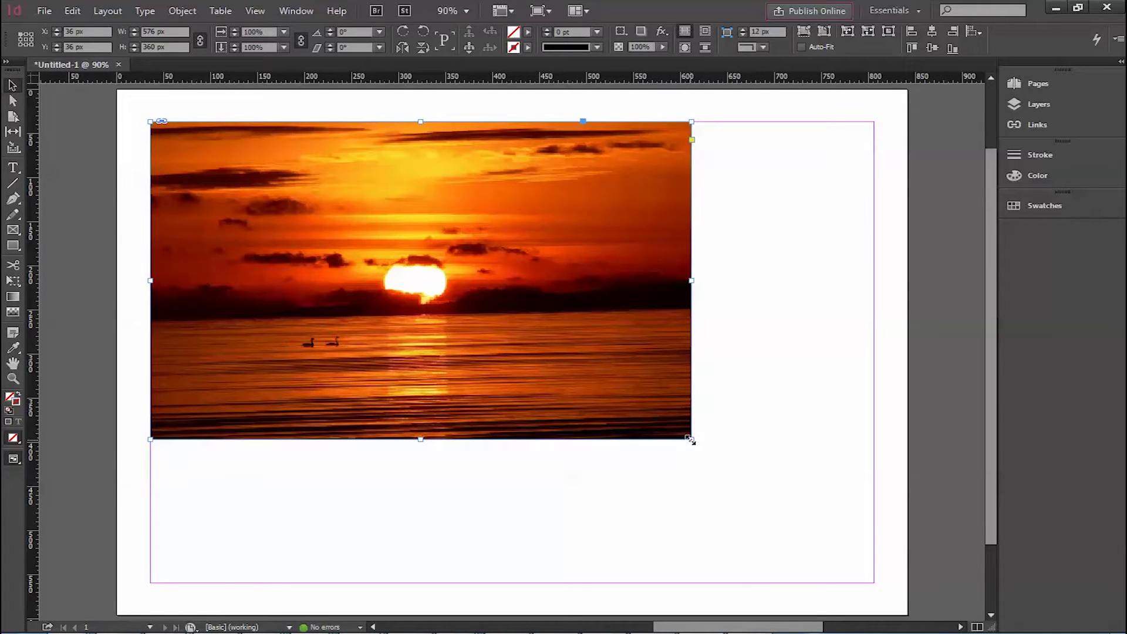
Resize the sunset photo proportionally from its corner to 486.563 × 304.102 px and centre it
drag(690, 439, 720, 483)
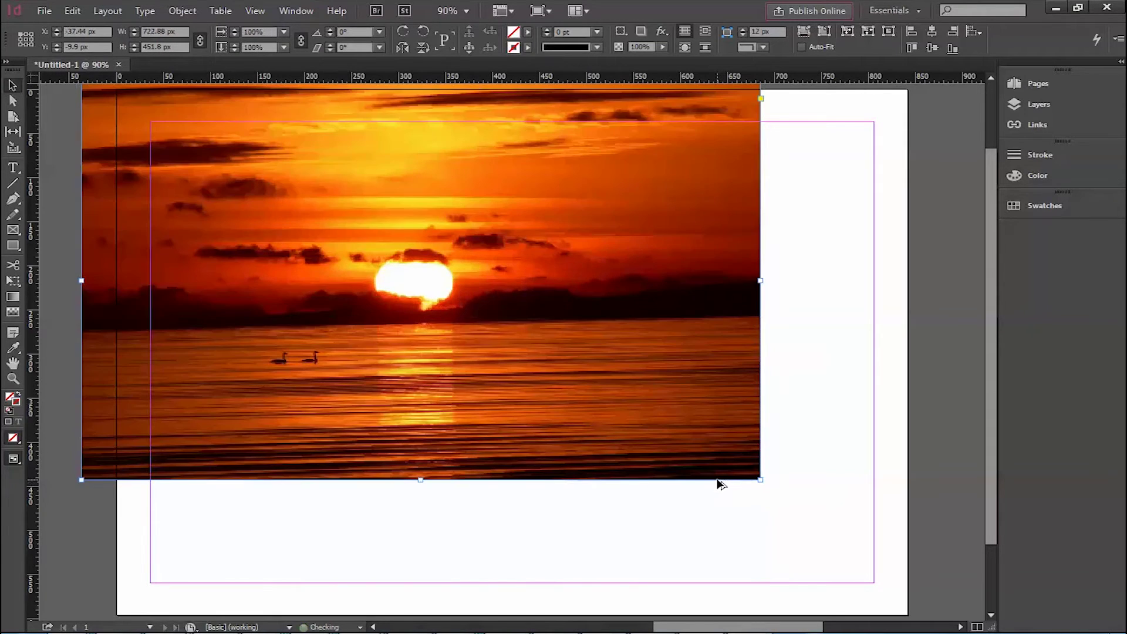
drag(653, 391, 744, 466)
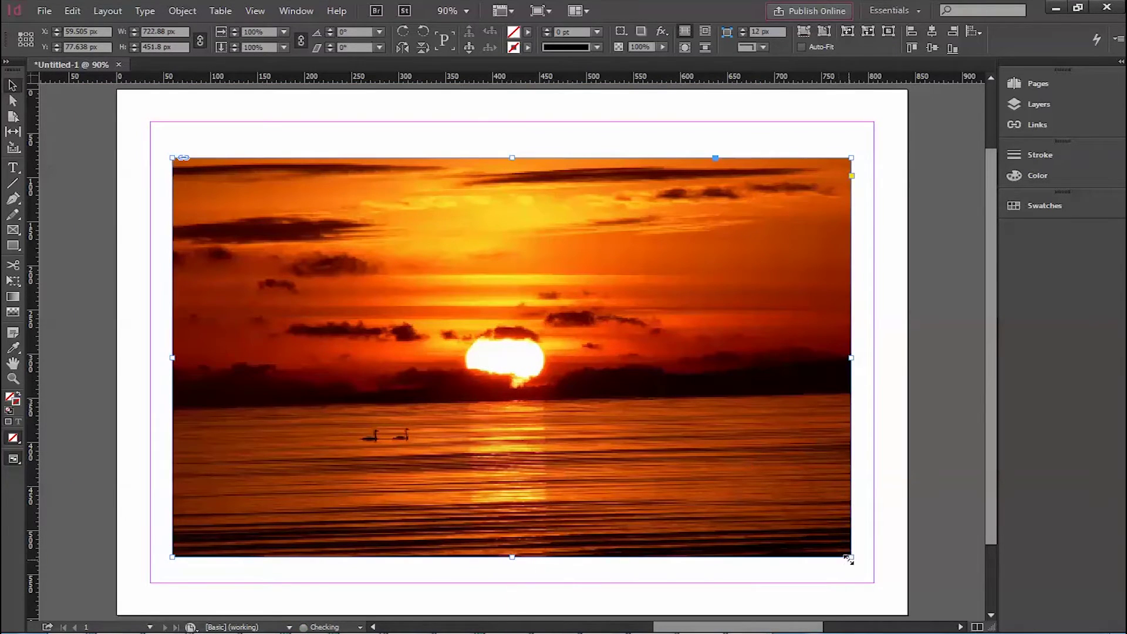
drag(848, 560, 608, 402)
drag(529, 322, 693, 418)
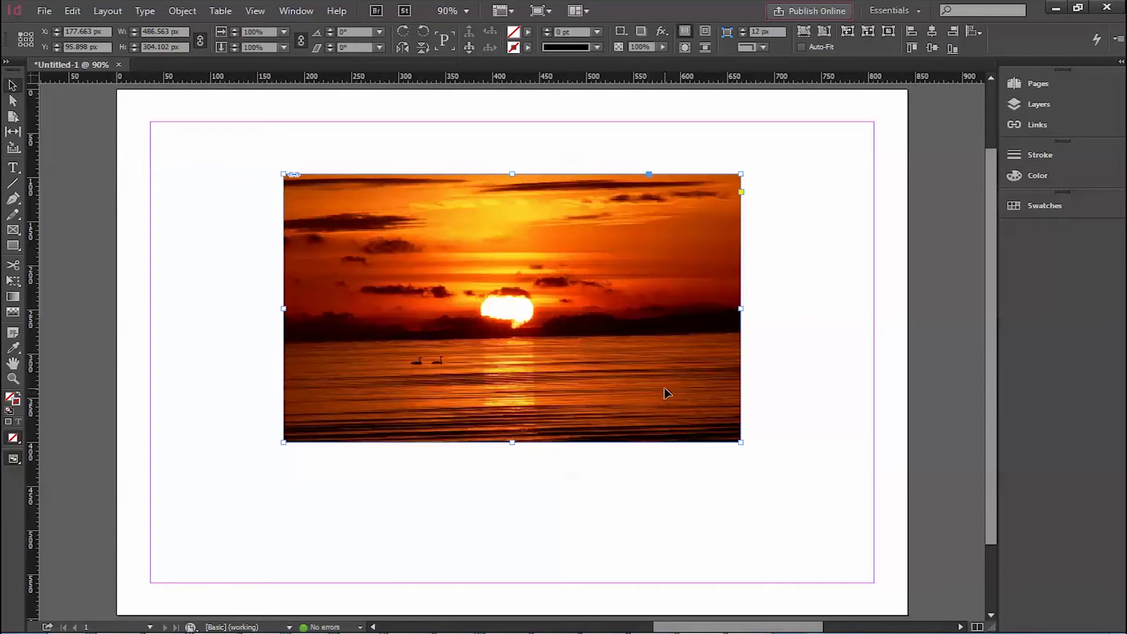
drag(664, 388, 661, 399)
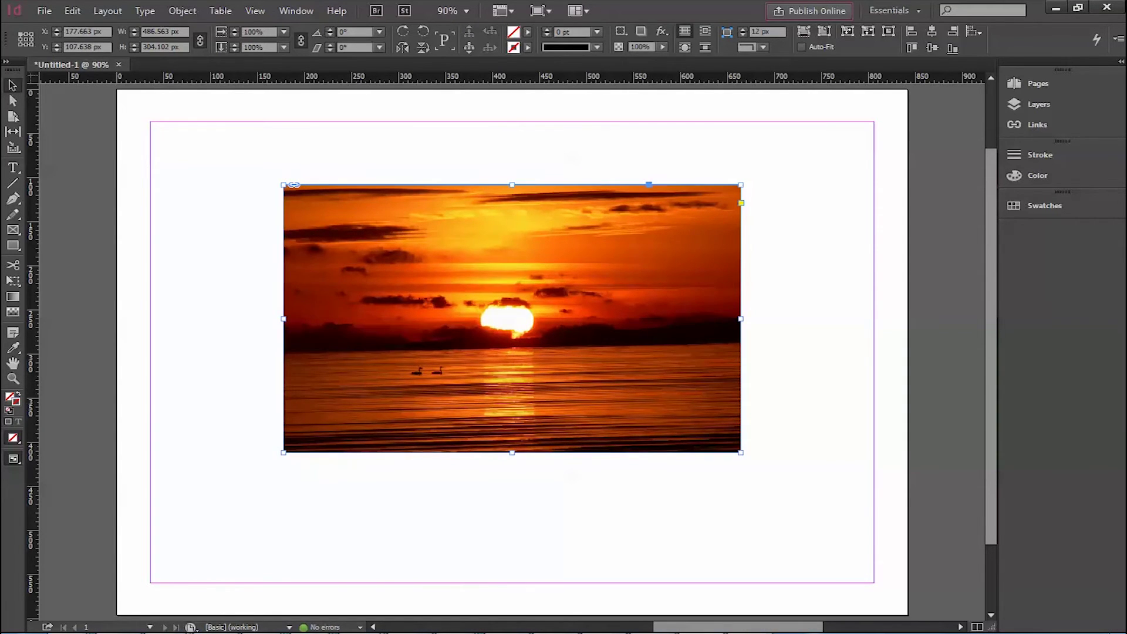